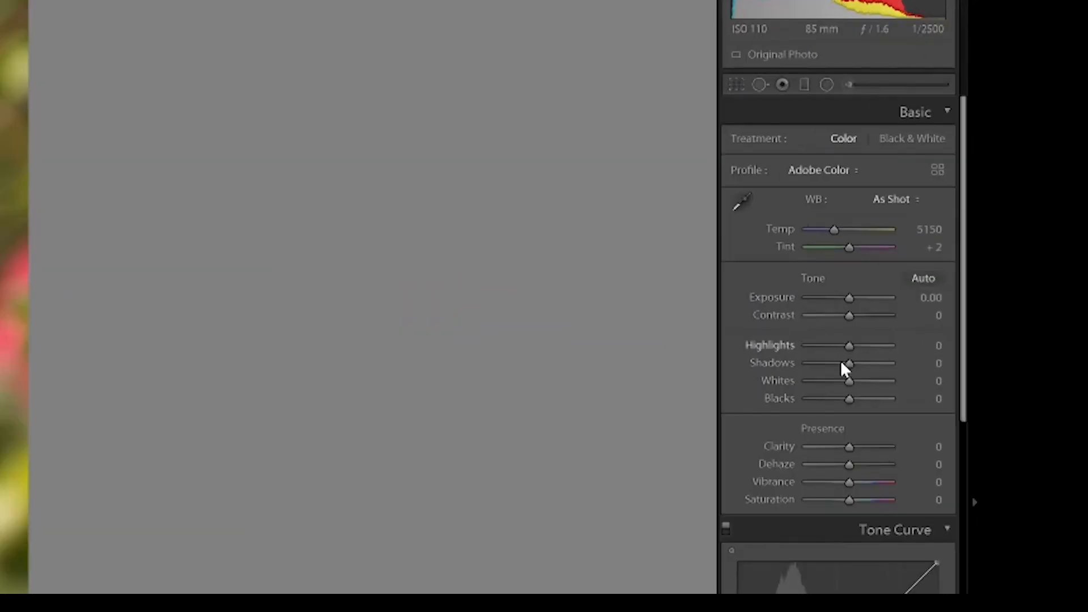
Step: Set the basic tones to Shadows +49, Highlights +38, Contrast -9 and Blacks -18
drag(1026, 259, 1038, 257)
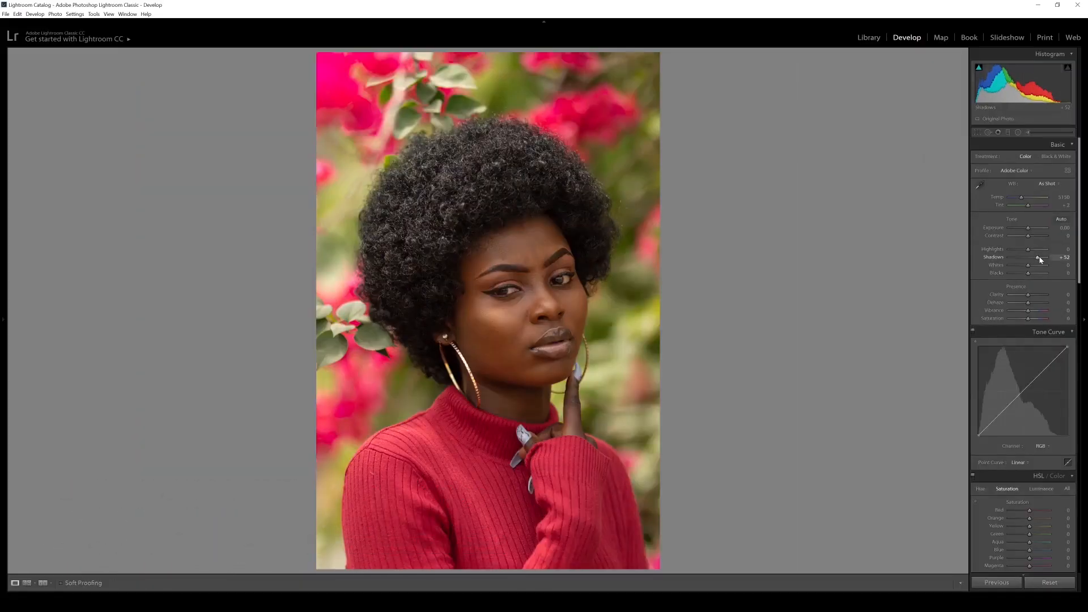
drag(1041, 260, 1042, 261)
mouse_move(1042, 261)
mouse_down()
mouse_move(1019, 235)
mouse_move(1027, 273)
mouse_up()
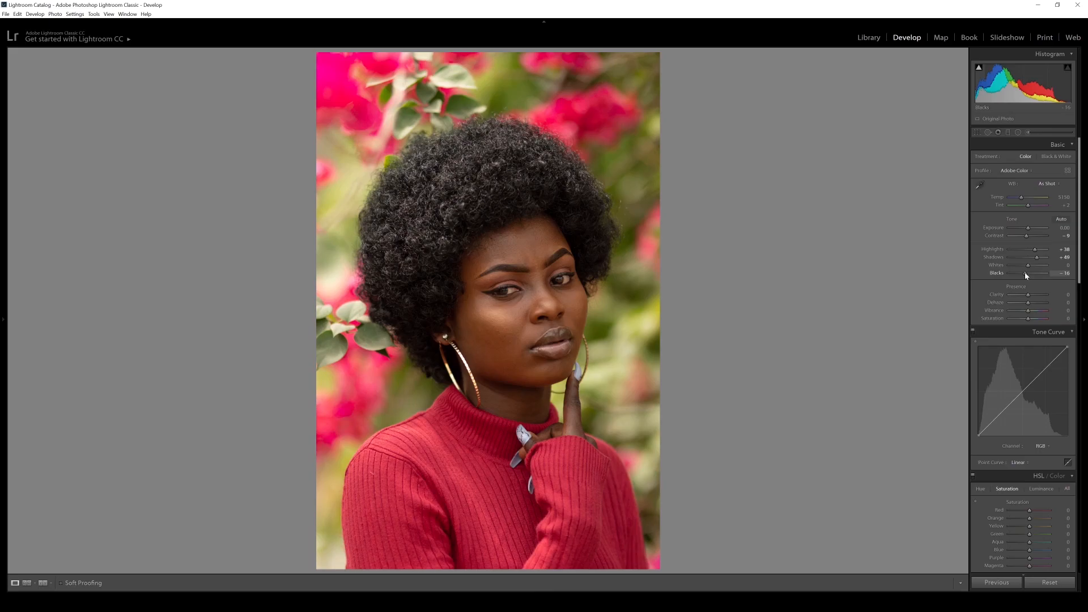
drag(1024, 273, 1024, 274)
Step: Preview Clarity at its maximum, and set it to +5
click(1068, 296)
text(5)
key(Return)
drag(1031, 296, 1049, 298)
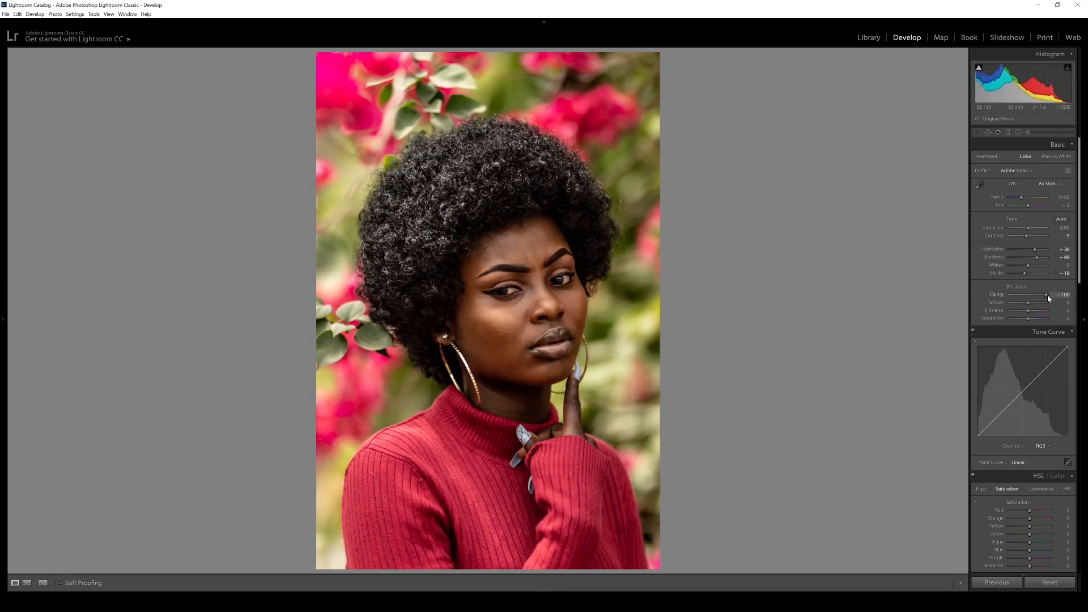
click(1064, 295)
text(5)
key(Return)
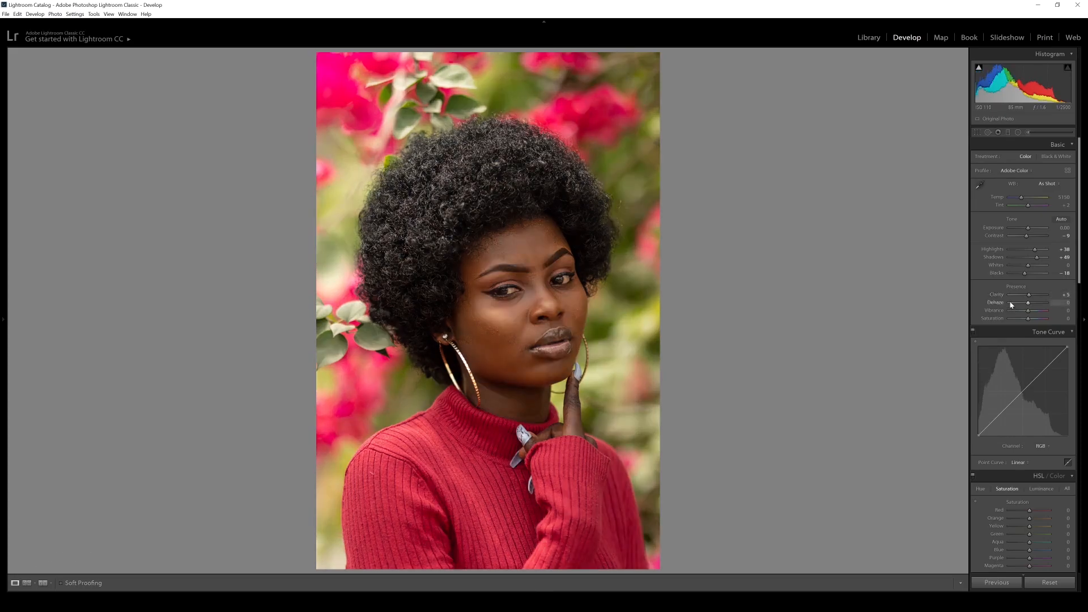
Step: Lower Contrast to -12 and compare the portrait side by side with its before version
drag(1027, 236, 1026, 235)
click(44, 583)
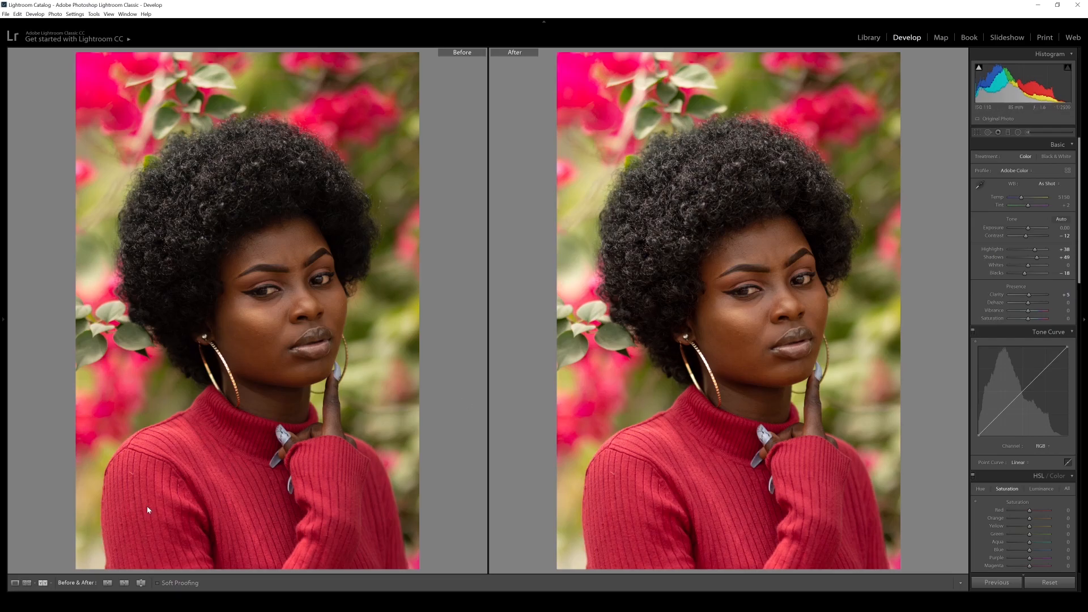
click(15, 583)
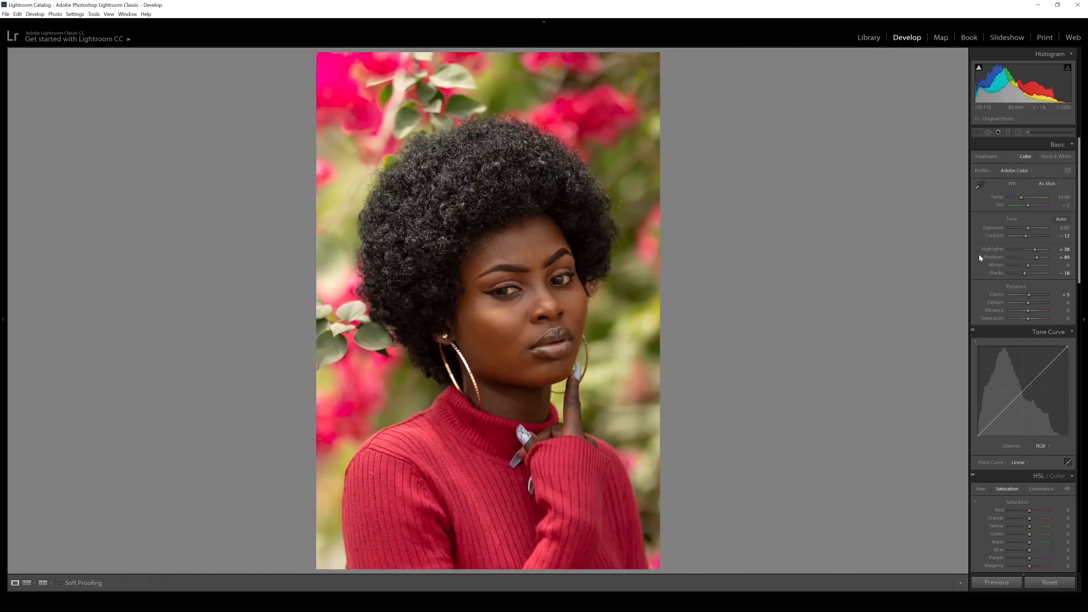
Step: Raise Exposure to +0.12 and review the photo in a larger view without the adjustment controls
drag(1028, 228, 1027, 228)
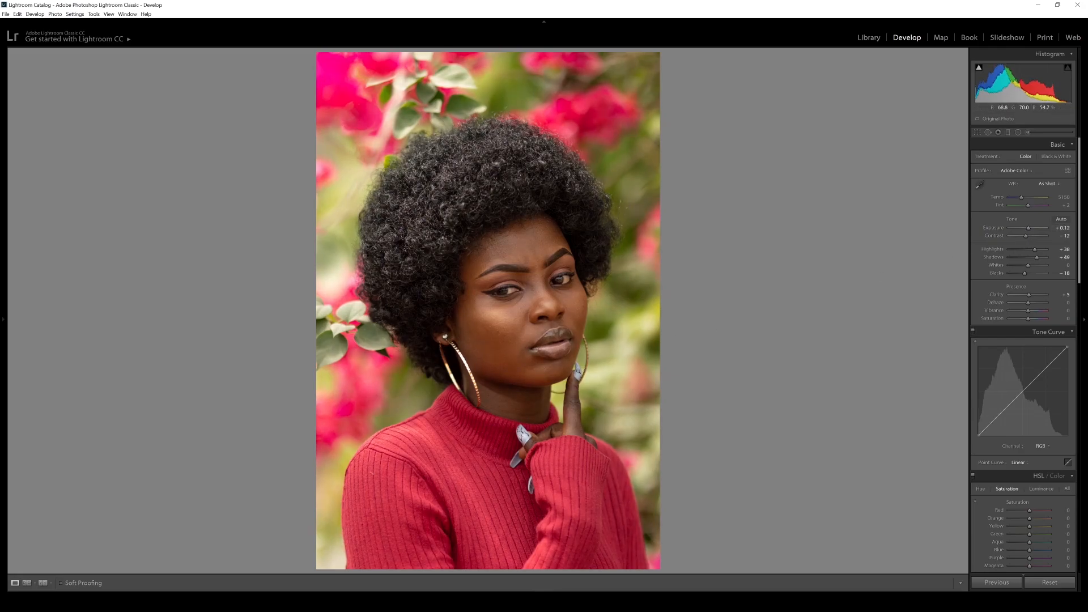
click(1082, 226)
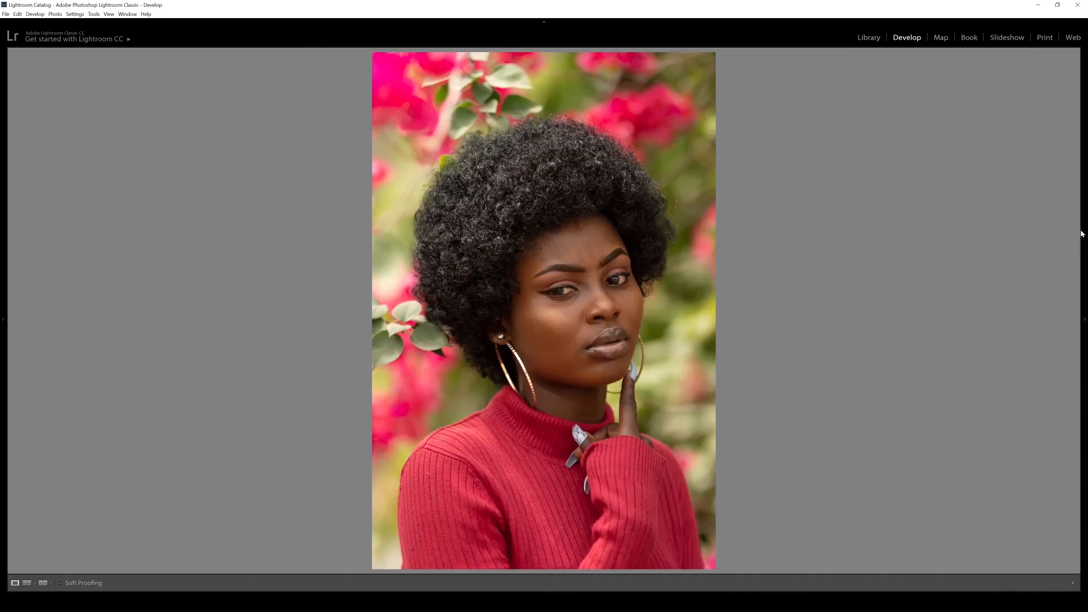
click(1082, 232)
drag(1080, 232, 1080, 229)
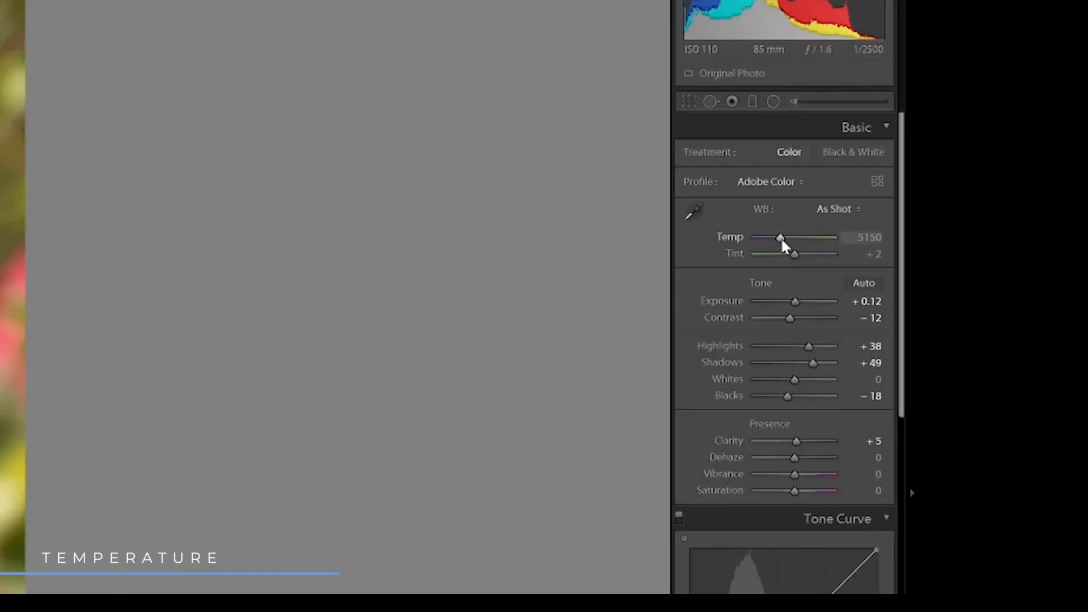
Step: Try cooling the white balance temperature to 4171 and undo the change
drag(781, 237, 780, 237)
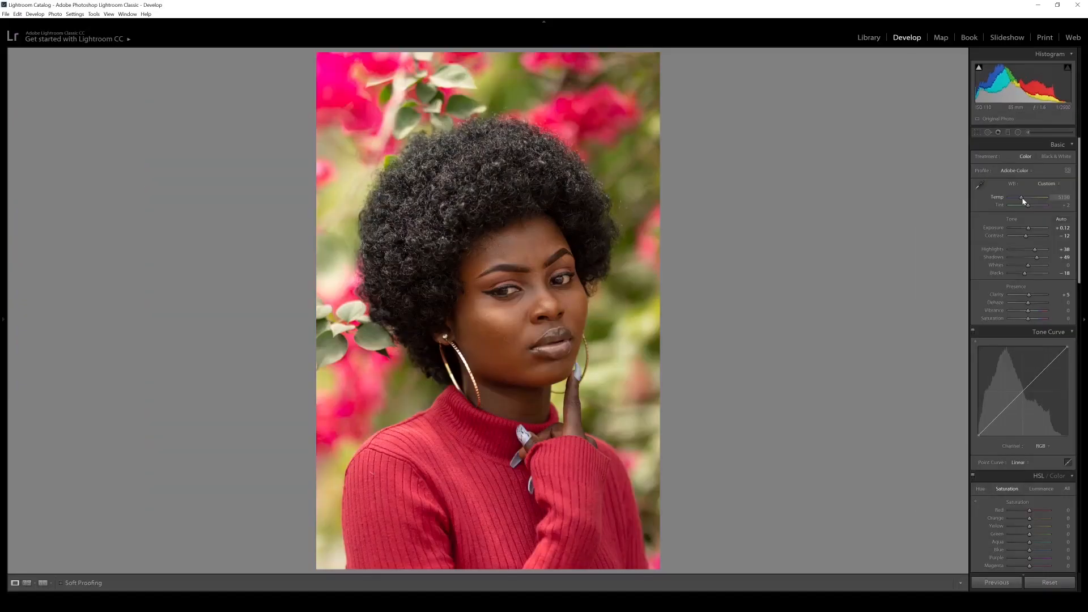
key(ctrl+z)
drag(1023, 200, 1022, 199)
drag(1022, 199, 1020, 201)
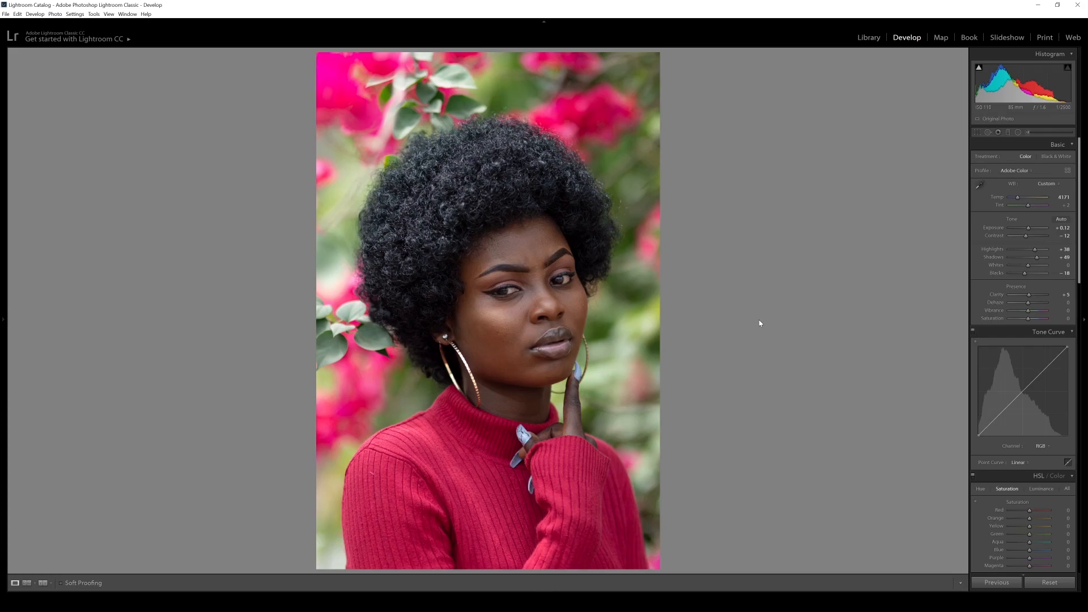
key(ctrl+z)
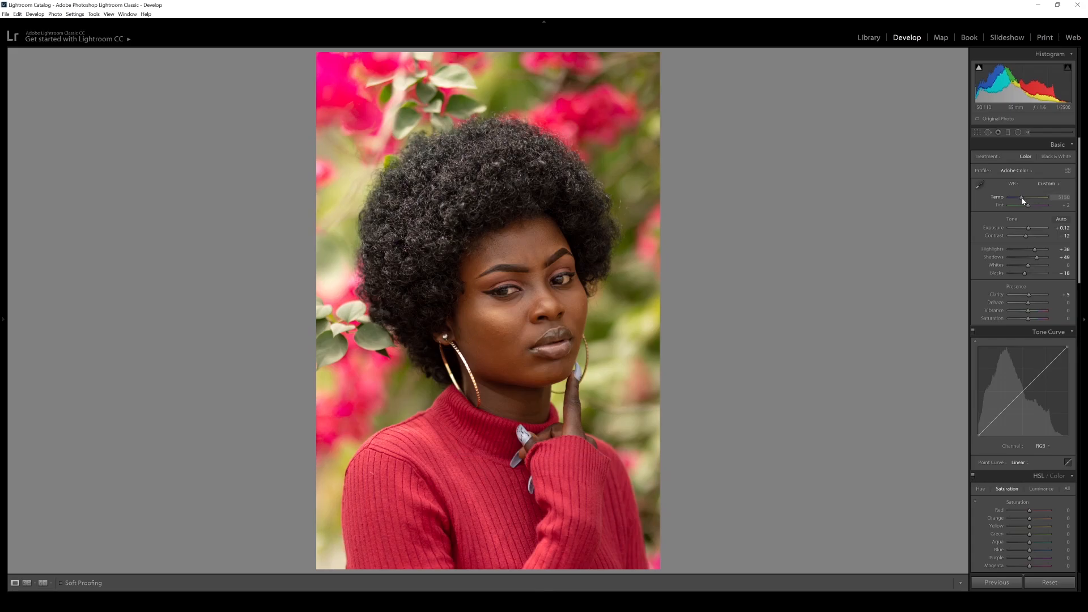
drag(1023, 198, 1021, 199)
Step: Set Saturation to -5 and Vibrance to +4
drag(1077, 277, 1080, 309)
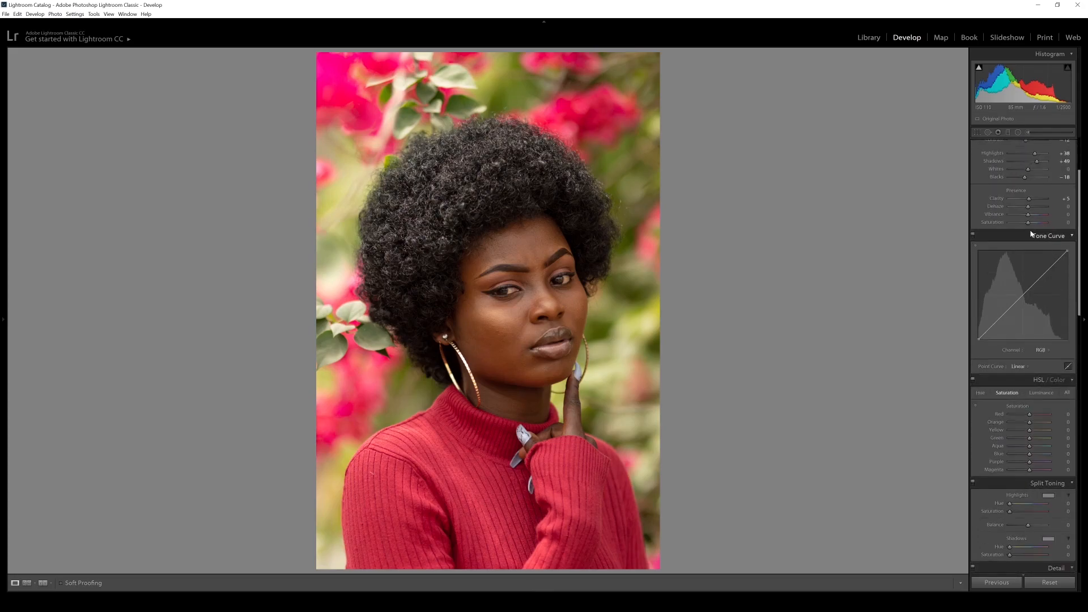
drag(1030, 226, 1029, 226)
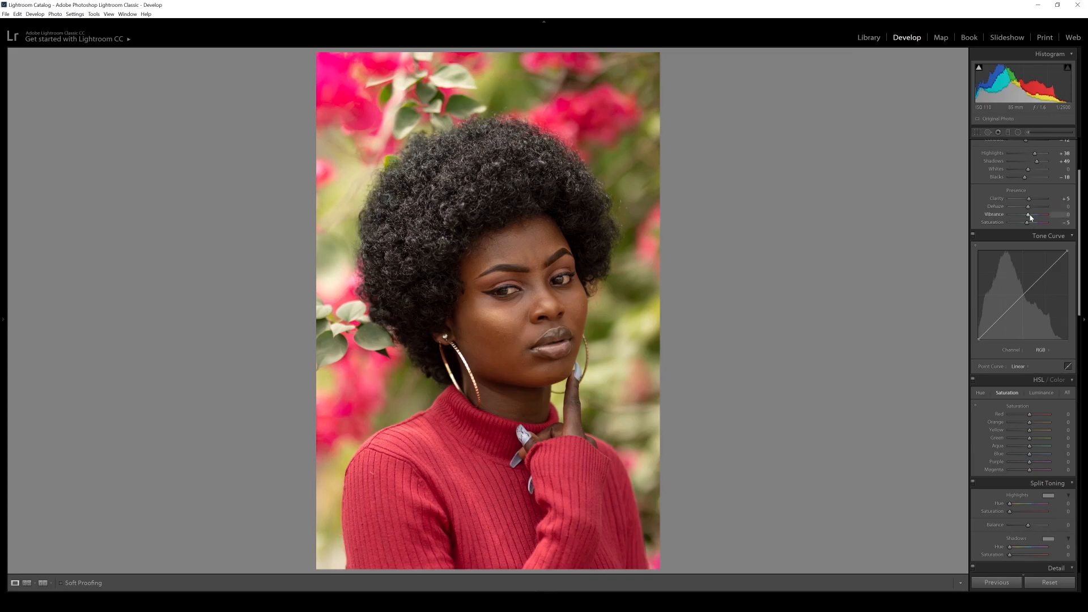
drag(1029, 214, 1030, 216)
Step: Add three evenly spaced points to the RGB tone curve at the shadows, midtones and highlights
scroll(1032, 217, down, 1)
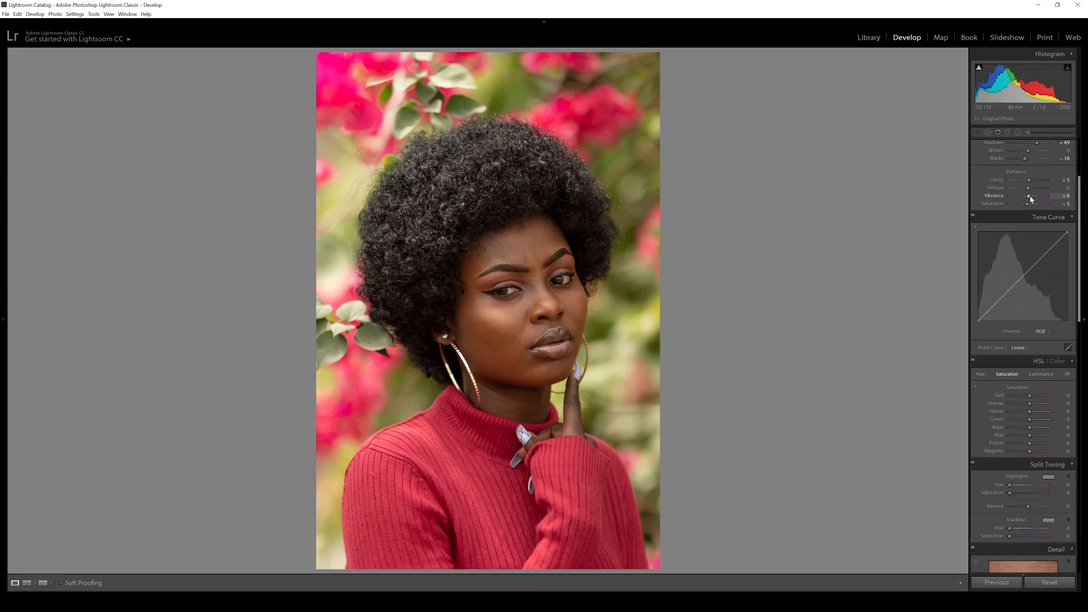
click(1001, 298)
click(1025, 275)
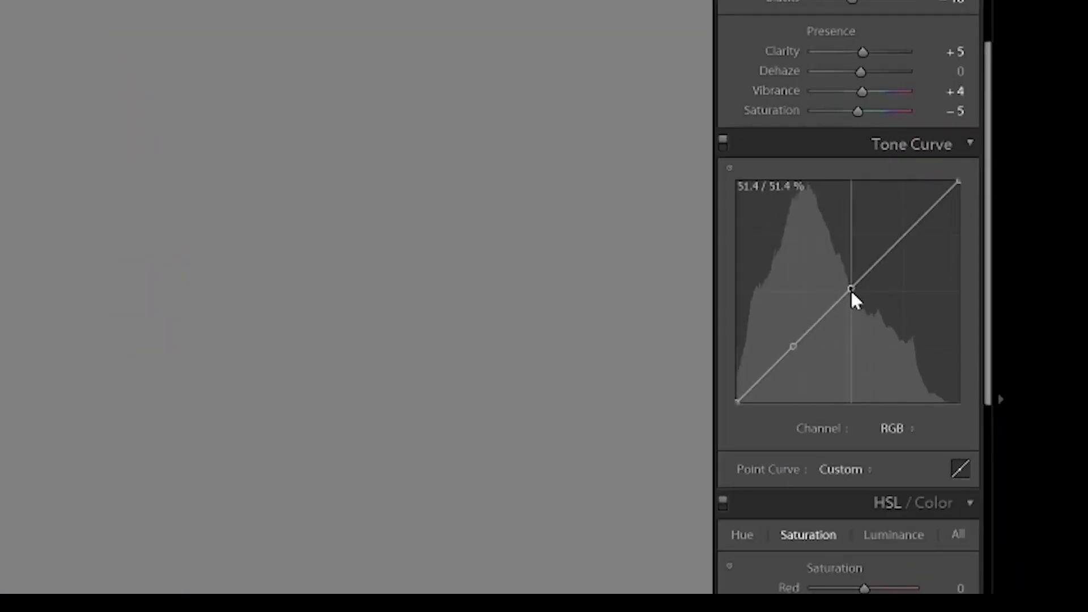
click(904, 234)
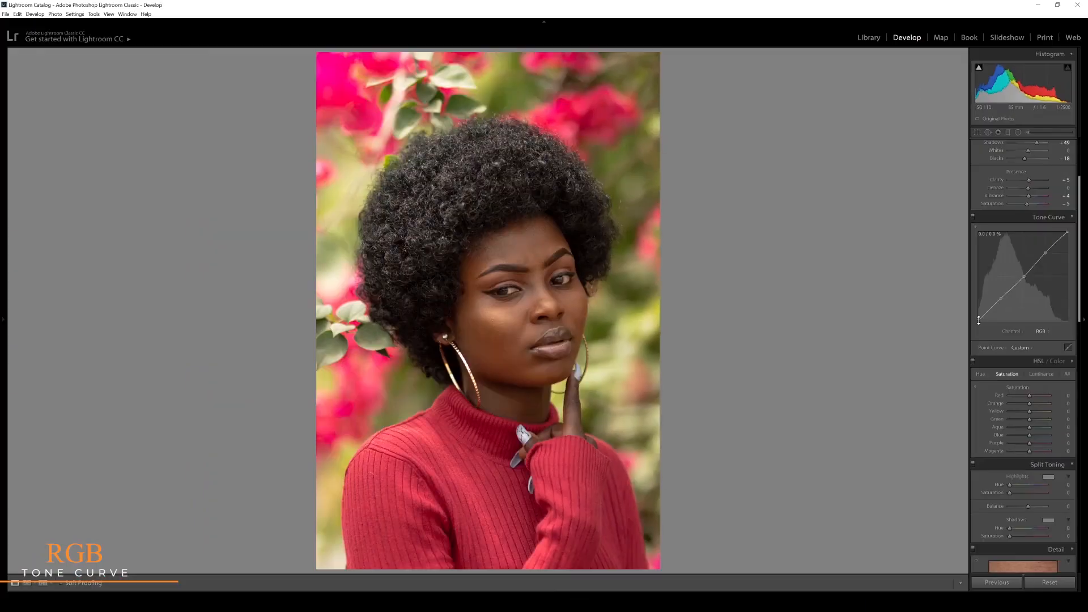
Step: Move the RGB curve's black point slightly inward, fine-tune the shadow and midtone points, and compare with the tone curve switched off
drag(979, 320, 978, 321)
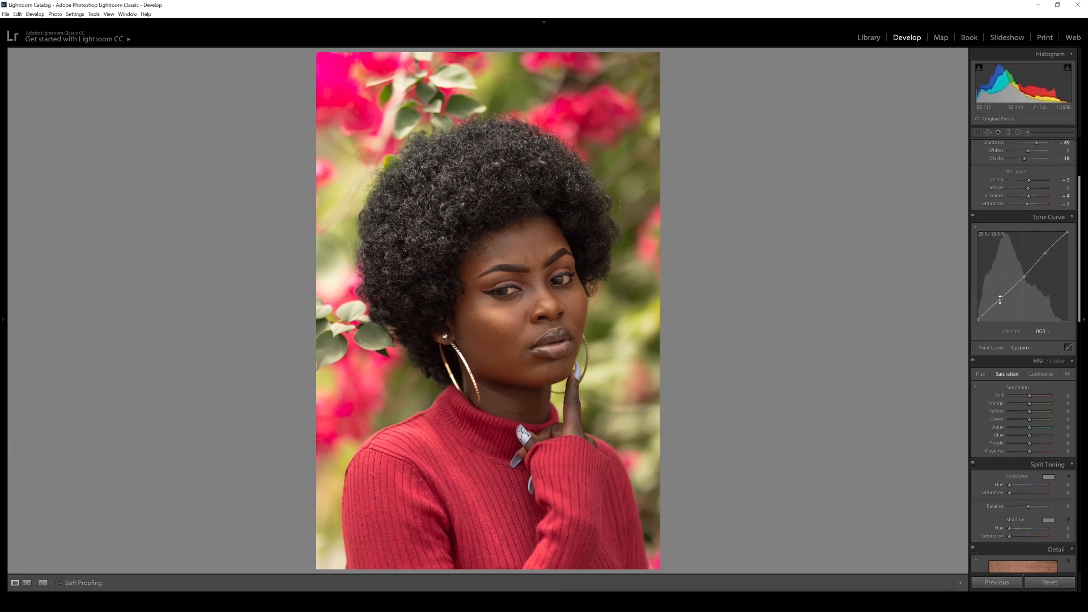
drag(1001, 304, 1001, 300)
drag(979, 327, 980, 328)
click(973, 217)
click(973, 217)
drag(1025, 277, 1024, 277)
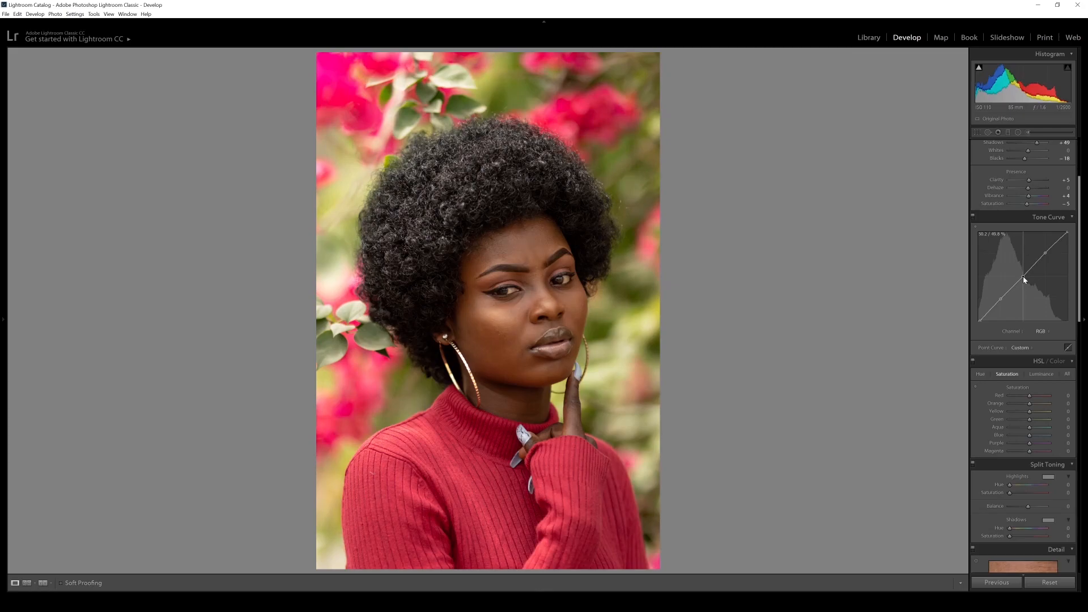
Step: Lower the highlight point of the RGB curve slightly and compare the photo with and without the curve
drag(1046, 253, 1047, 259)
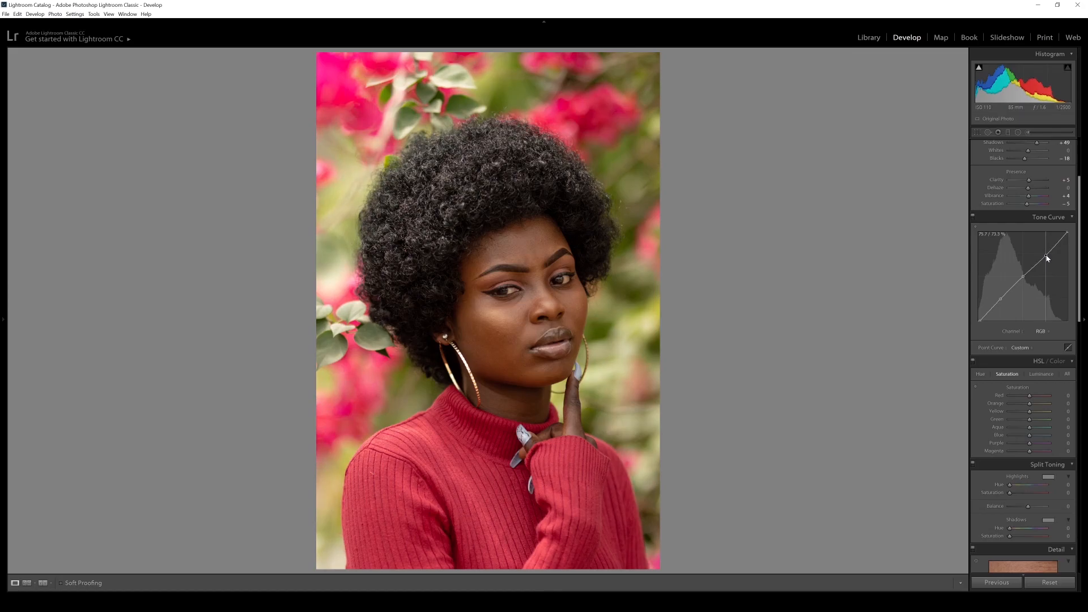
drag(1047, 258, 1048, 259)
click(973, 216)
click(973, 216)
key(y)
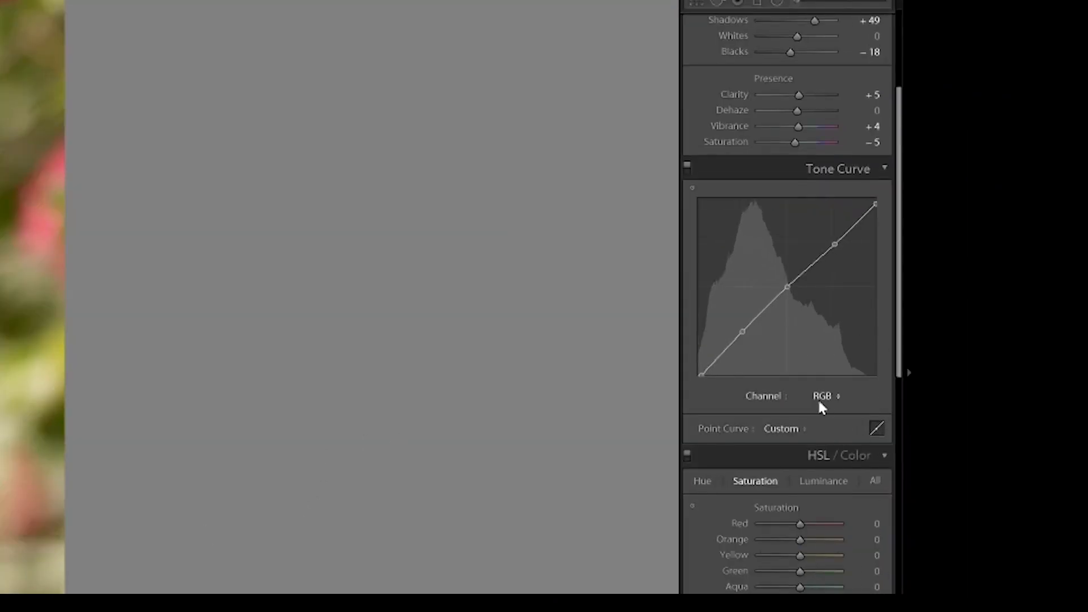
Step: Switch the tone curve to the Blue channel and add points at its shadows, midtones and highlights
click(1039, 332)
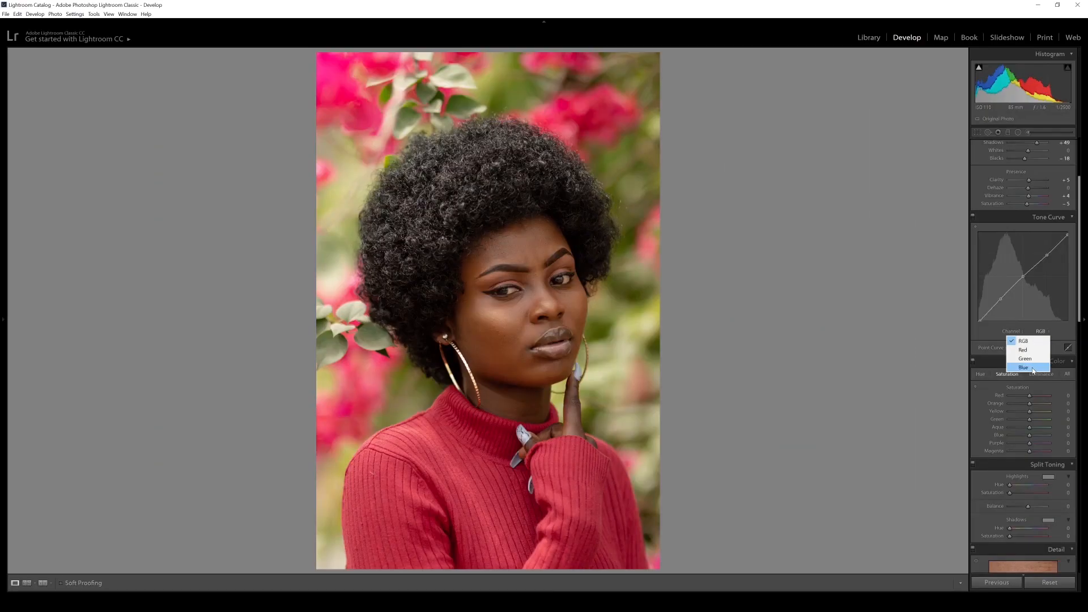
click(794, 468)
click(1000, 298)
click(1023, 276)
click(1045, 254)
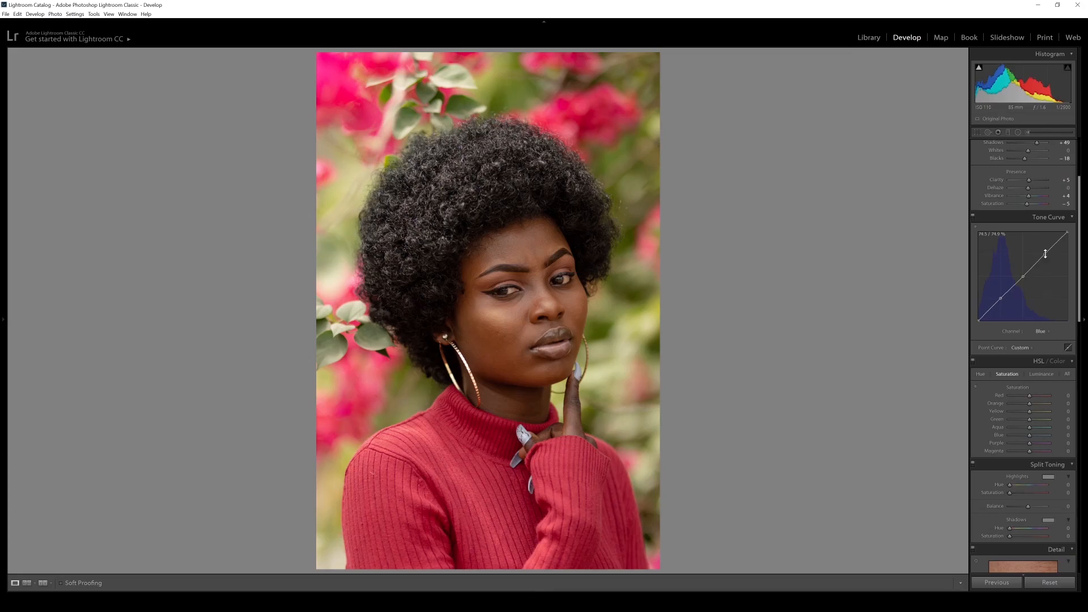
Step: Pull the blue curve's shadow point slightly down, toggling the tone curve off and on to judge the effect
drag(1001, 300, 1002, 299)
click(973, 218)
click(973, 218)
click(973, 219)
click(973, 218)
click(1001, 300)
Step: Switch the tone curve to the Red channel and add anchor points along the curve from shadows to highlights
click(1041, 331)
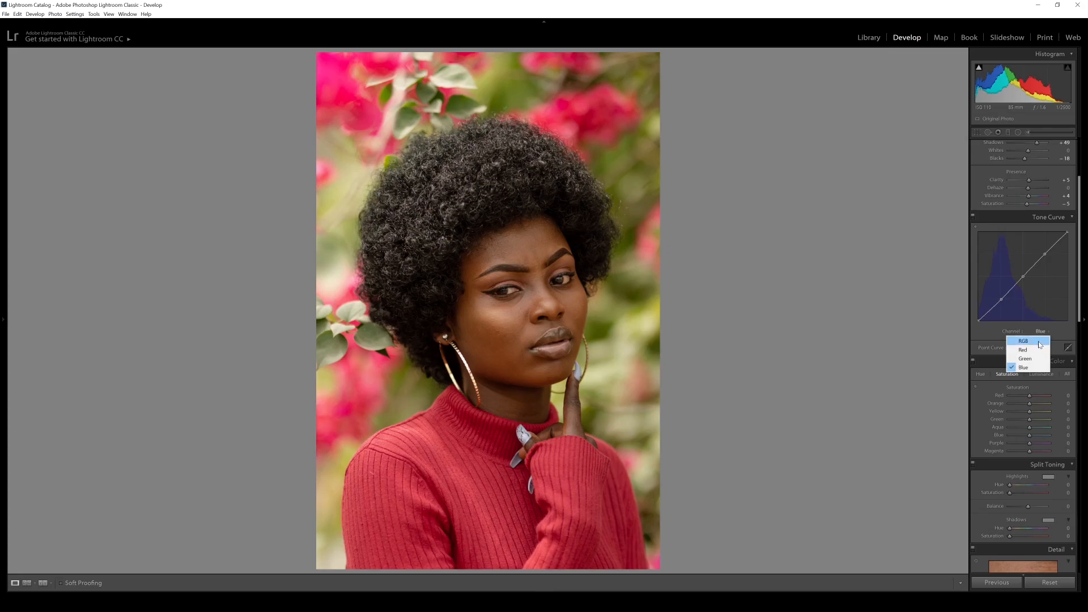
click(1026, 350)
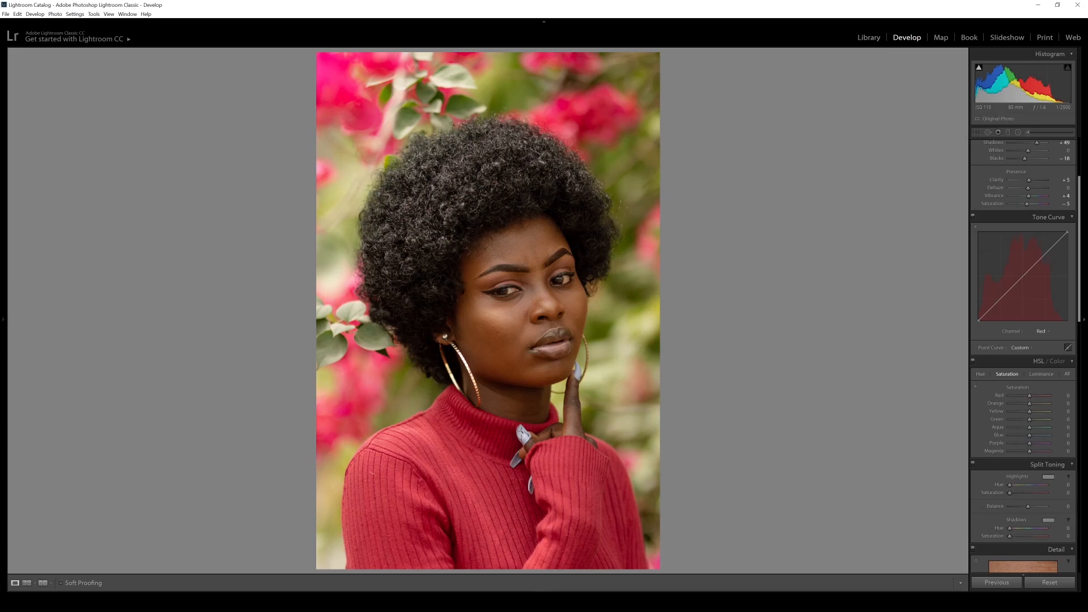
click(1001, 298)
click(1044, 254)
Step: Lower the red curve's highlight point slightly and compare the result with the original portrait
drag(1045, 255, 1047, 258)
click(974, 219)
click(975, 220)
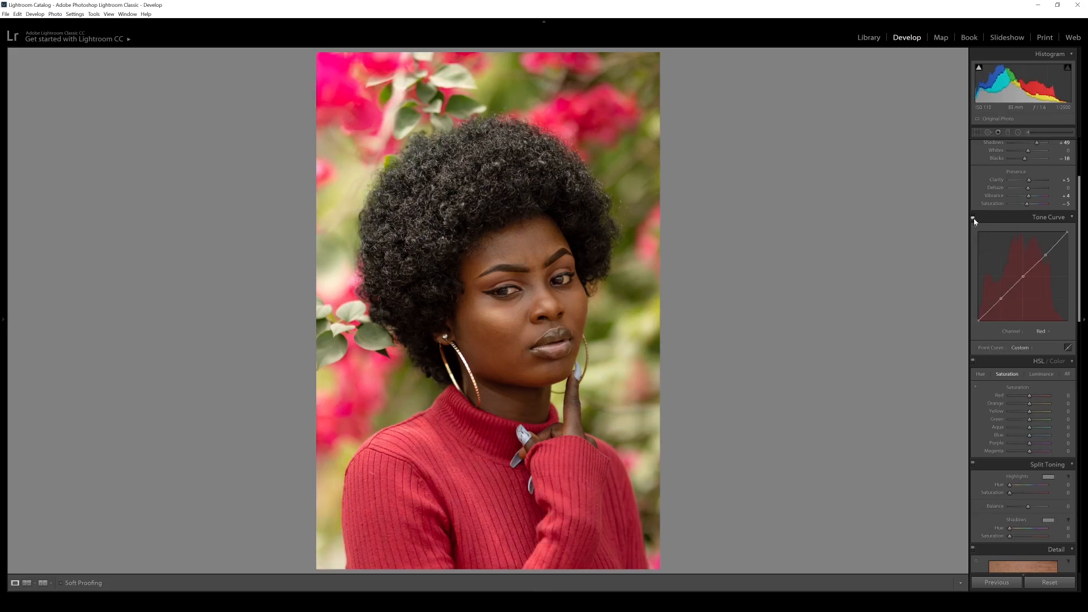
click(43, 582)
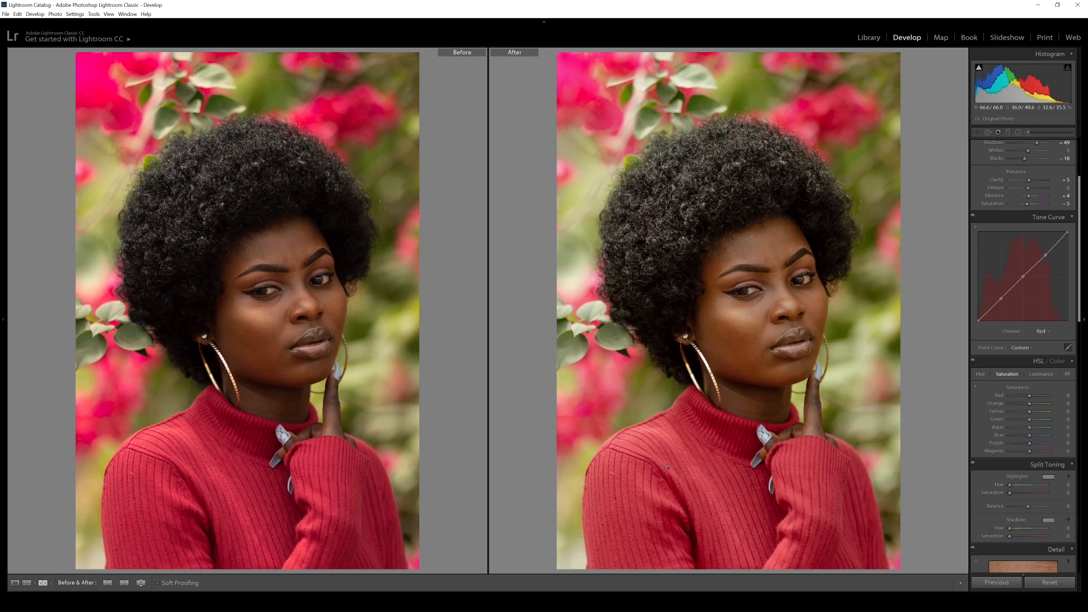
key(y)
Step: Reduce the HSL saturation of Yellow to -27, checking the effect of full desaturation along the way
mouse_move(1030, 330)
mouse_down()
mouse_move(1020, 330)
mouse_move(1028, 338)
mouse_up()
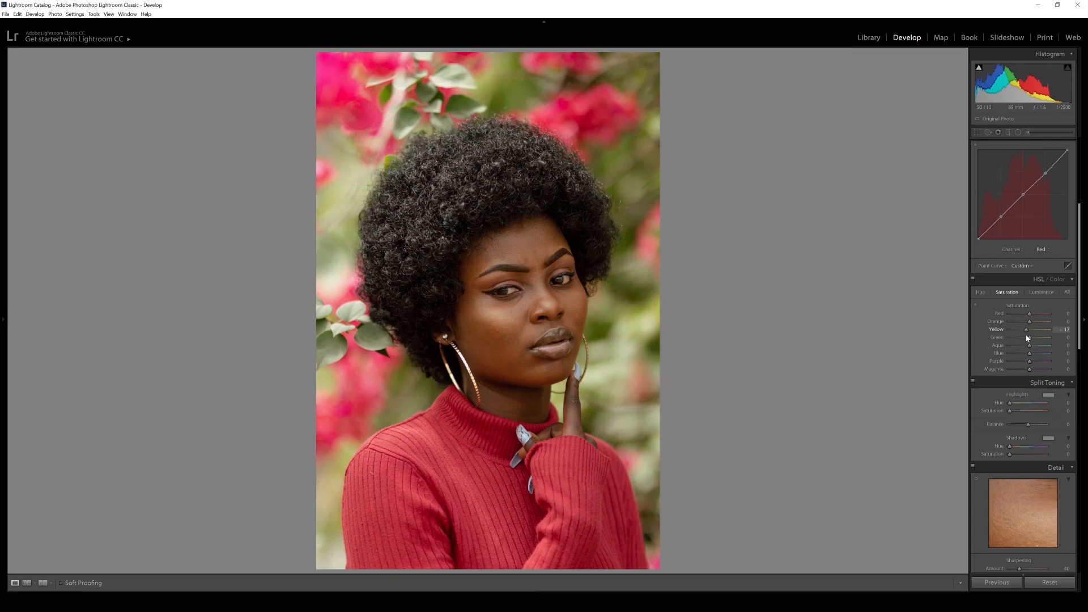
drag(1028, 338, 1027, 338)
drag(1015, 343, 989, 351)
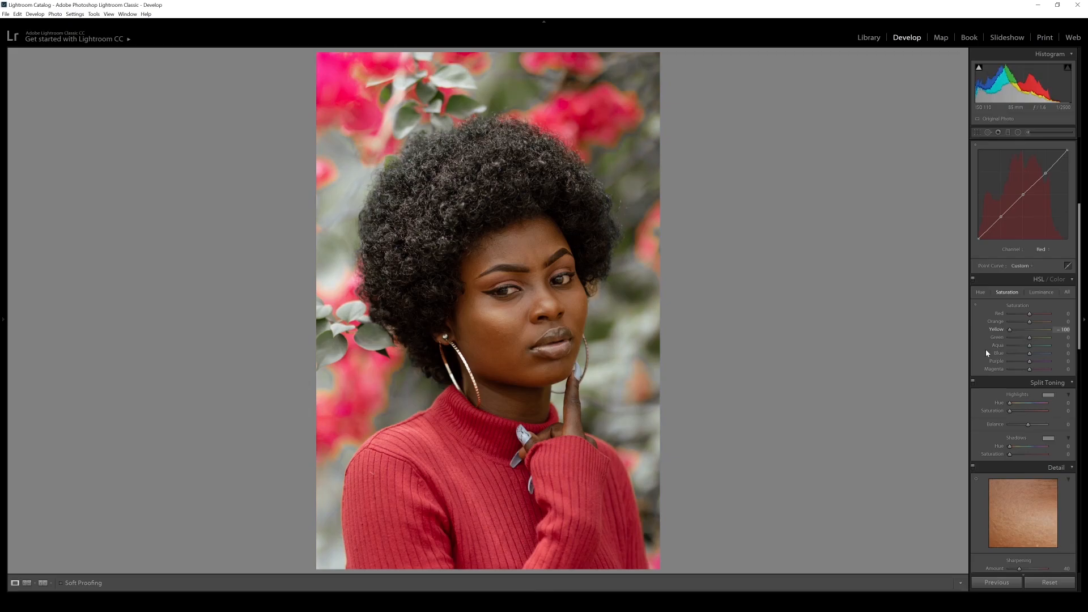
drag(1011, 351, 1024, 350)
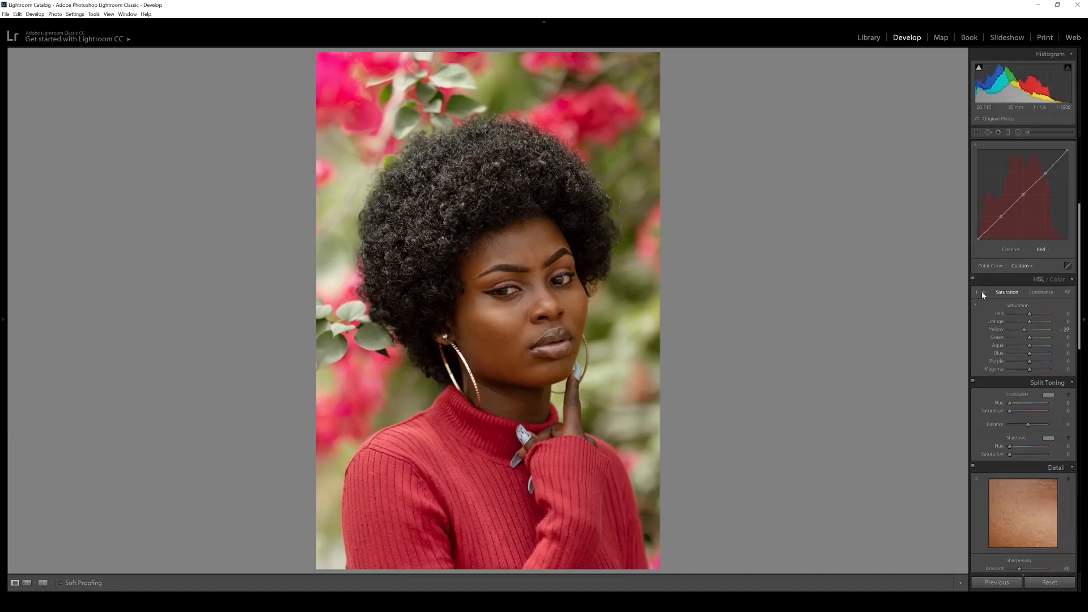
Step: Adjust the HSL hue of the yellow-green background tones and return to the saturation controls
click(981, 292)
drag(1030, 337, 1033, 361)
drag(1030, 353, 1021, 357)
click(1009, 292)
Step: Set the split toning shadows to Hue 34 and Saturation 4
scroll(1015, 294, down, 3)
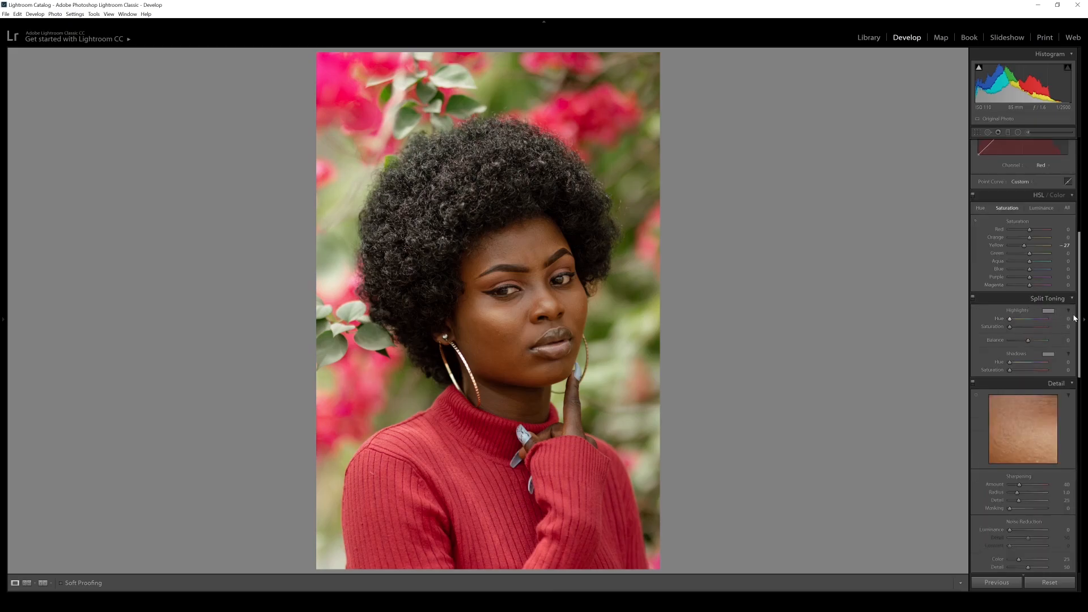
scroll(1071, 319, down, 2)
scroll(1060, 321, up, 2)
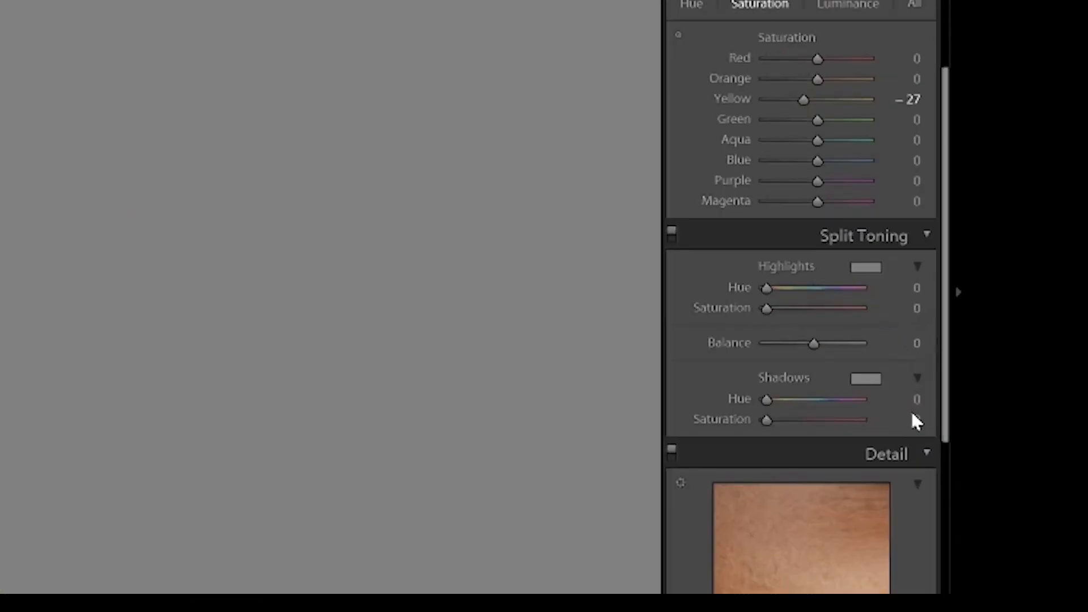
click(1069, 362)
text(36)
key(Return)
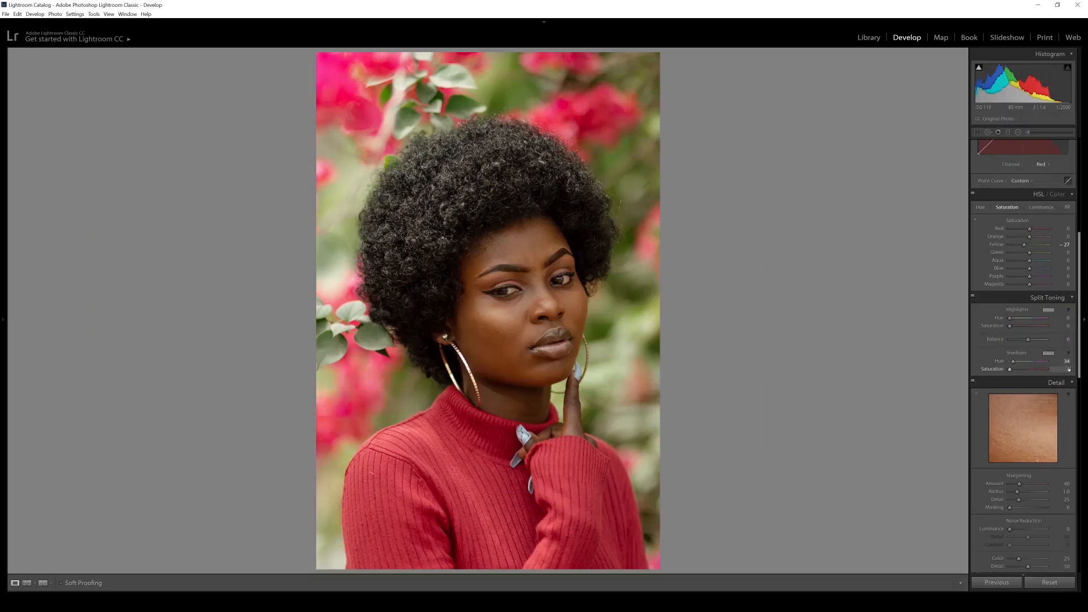
click(1069, 369)
text(4)
key(Return)
Step: Try several colour tints for the split toning highlights and settle on Hue 171 with Saturation 11
click(1049, 311)
drag(958, 340, 958, 327)
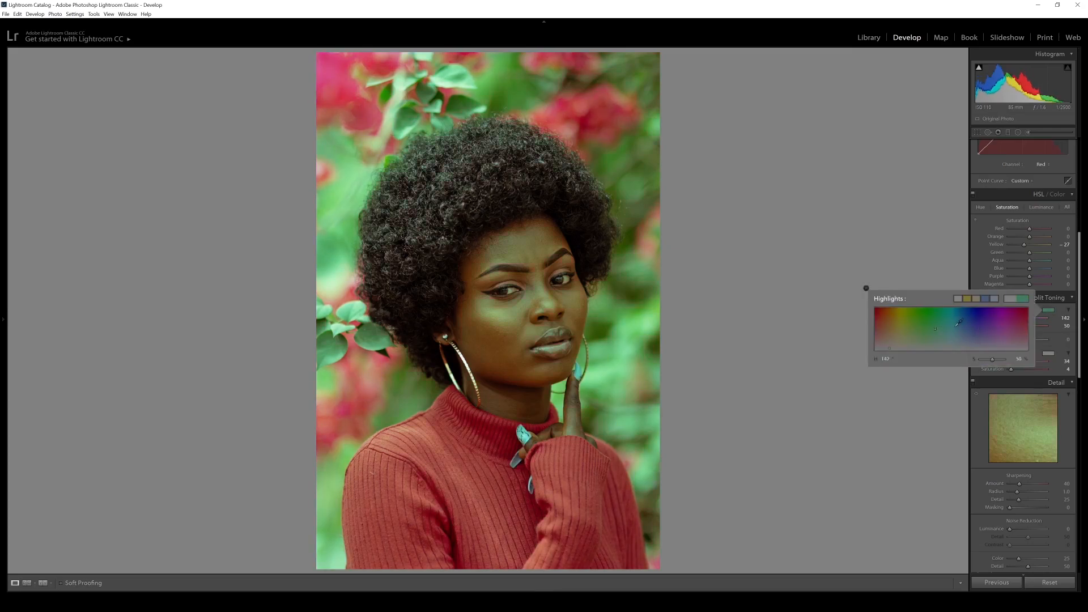
click(958, 326)
click(968, 322)
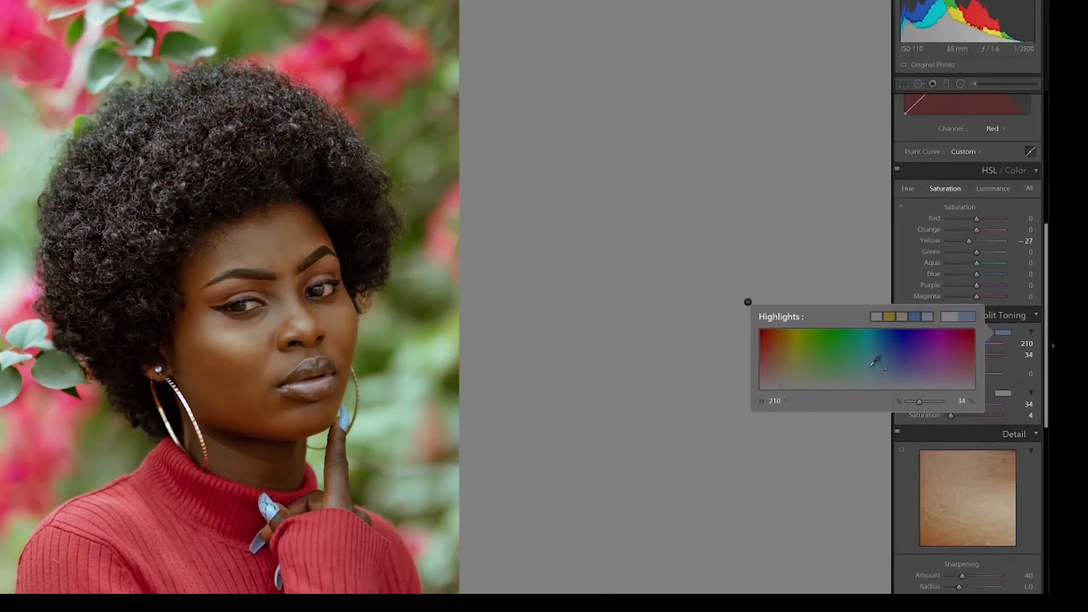
click(948, 318)
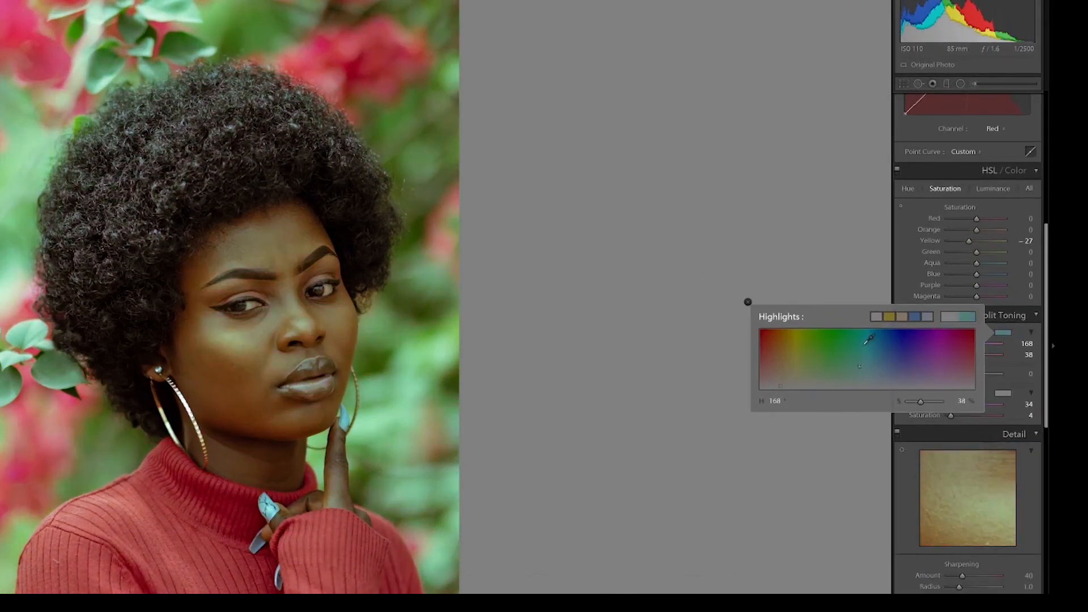
click(861, 353)
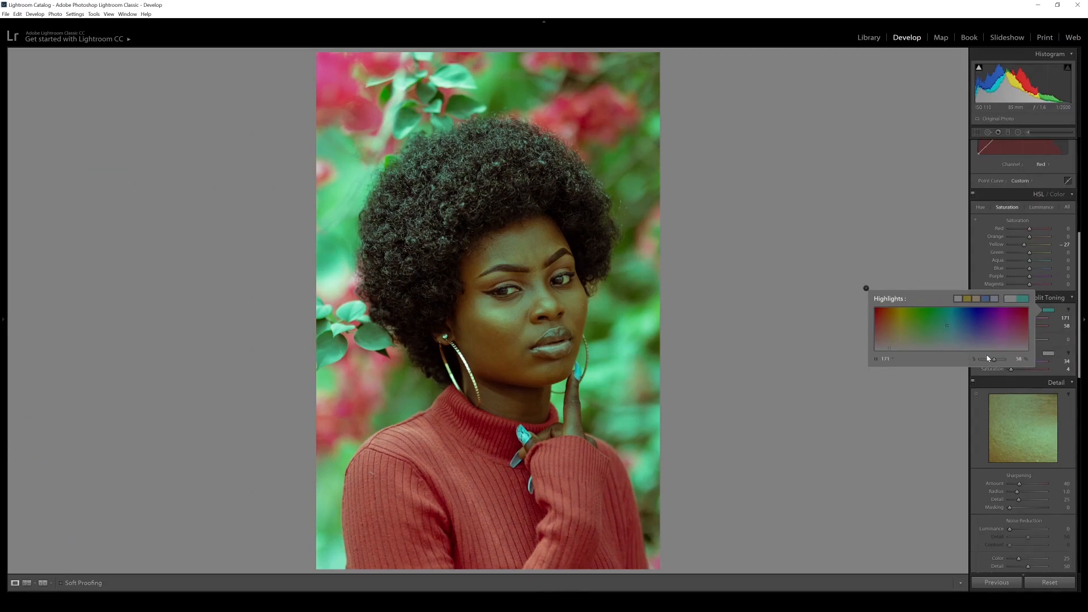
drag(988, 358, 982, 359)
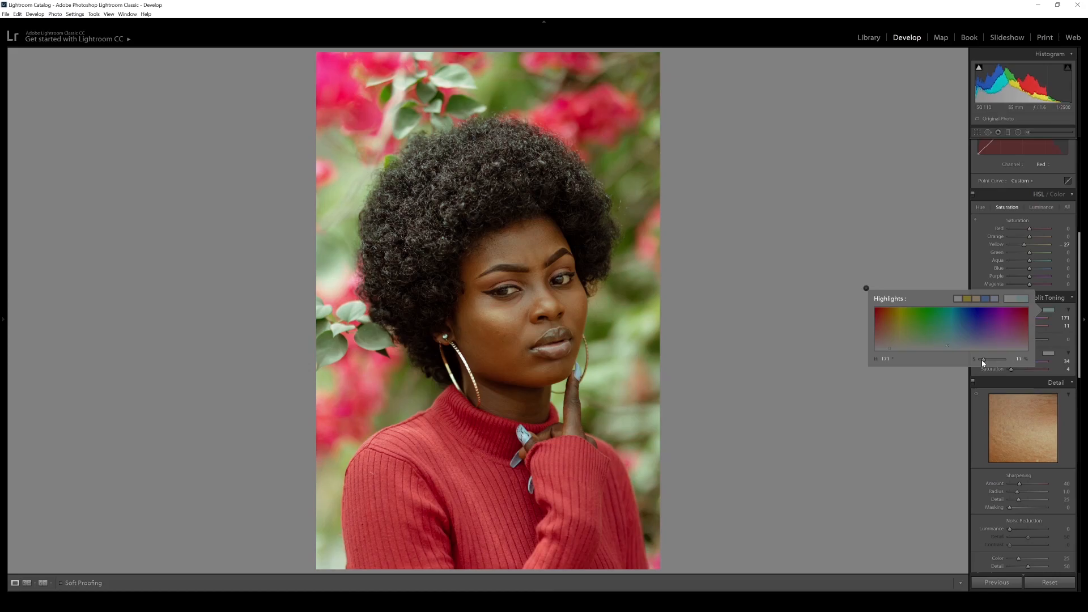
click(867, 437)
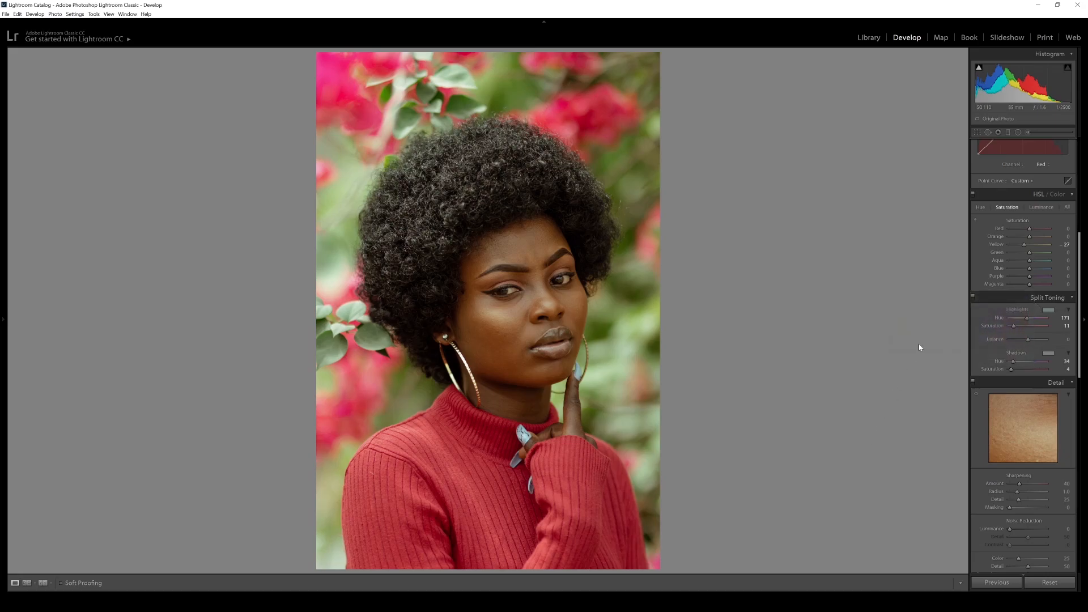
Step: Compare the portrait with split toning off and on, and reduce the highlights saturation to 6
click(973, 298)
click(972, 299)
drag(1013, 327, 1011, 327)
Step: Set the post-crop vignetting amount to -13 and compare the portrait with the effects off and on
scroll(1011, 325, down, 5)
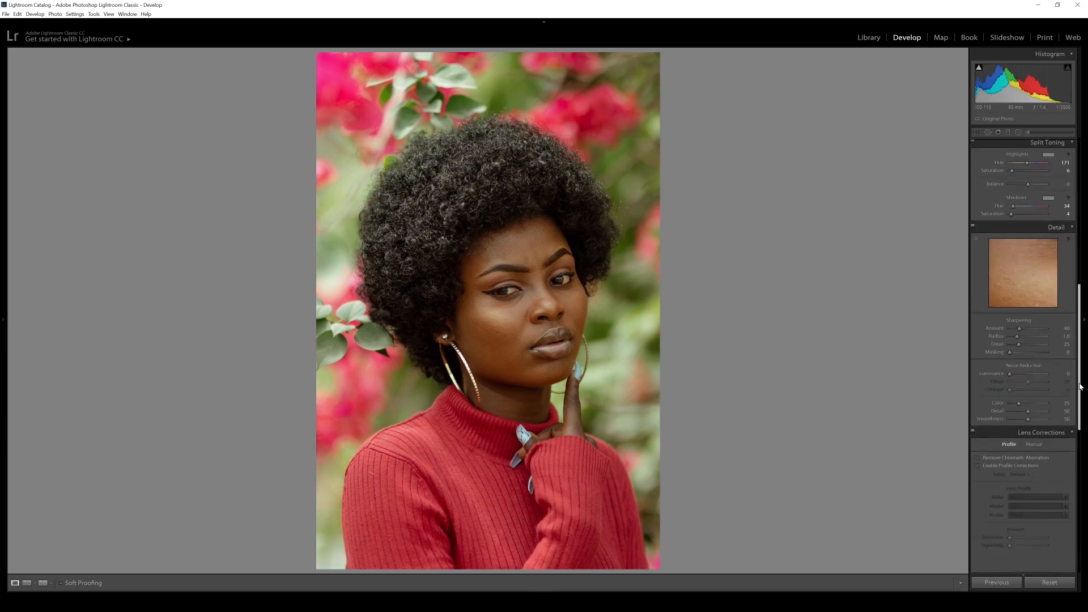
scroll(1025, 335, up, 4)
scroll(1023, 329, up, 2)
scroll(1080, 420, down, 8)
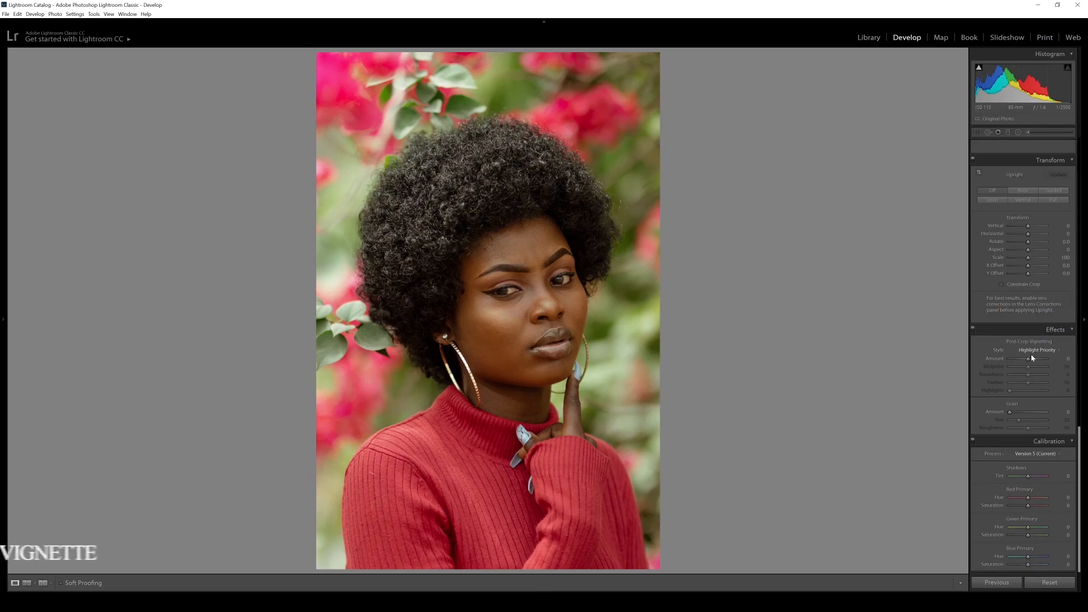
drag(1032, 357, 1025, 361)
scroll(1025, 360, up, 5)
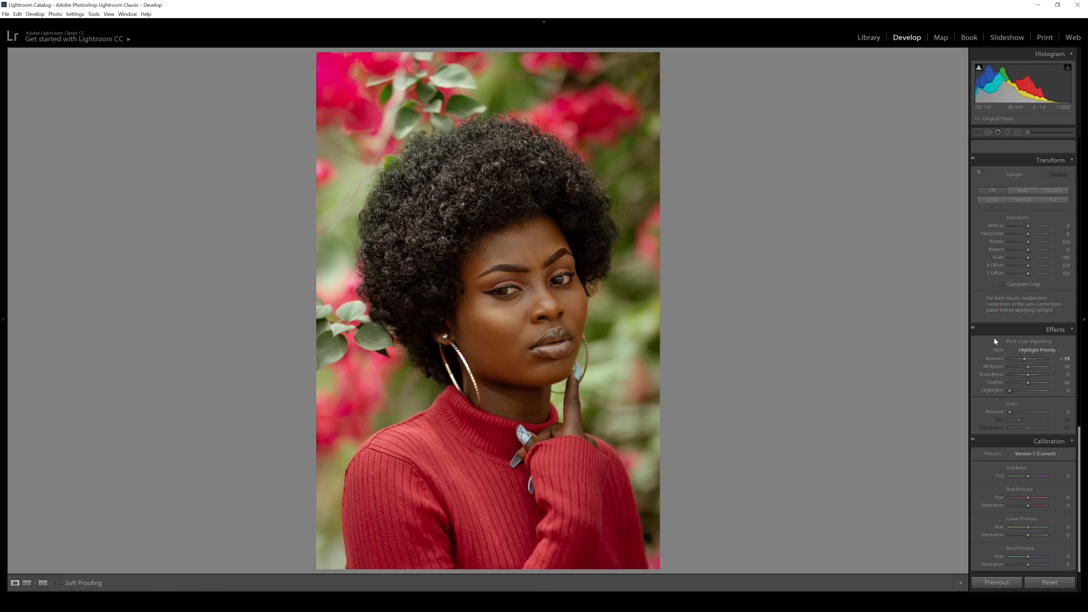
click(973, 329)
click(974, 330)
Step: Calibrate the primary hues to Red +26, Green +40 and Blue -22, with all three primary saturations at -9
drag(1029, 500, 1035, 500)
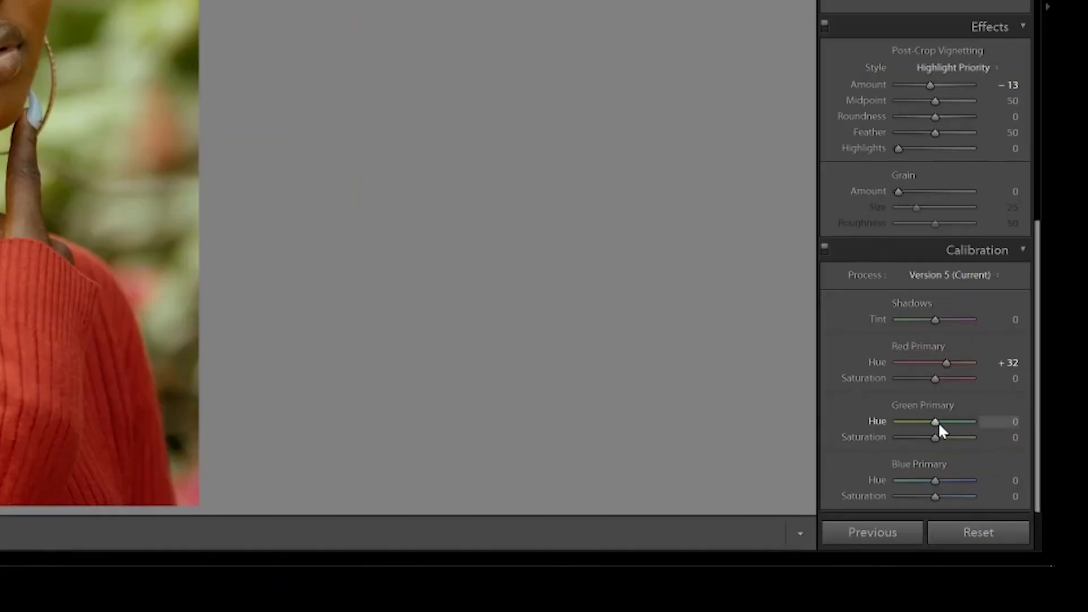
drag(939, 425, 952, 431)
drag(1032, 500, 1031, 501)
drag(1025, 558, 1022, 558)
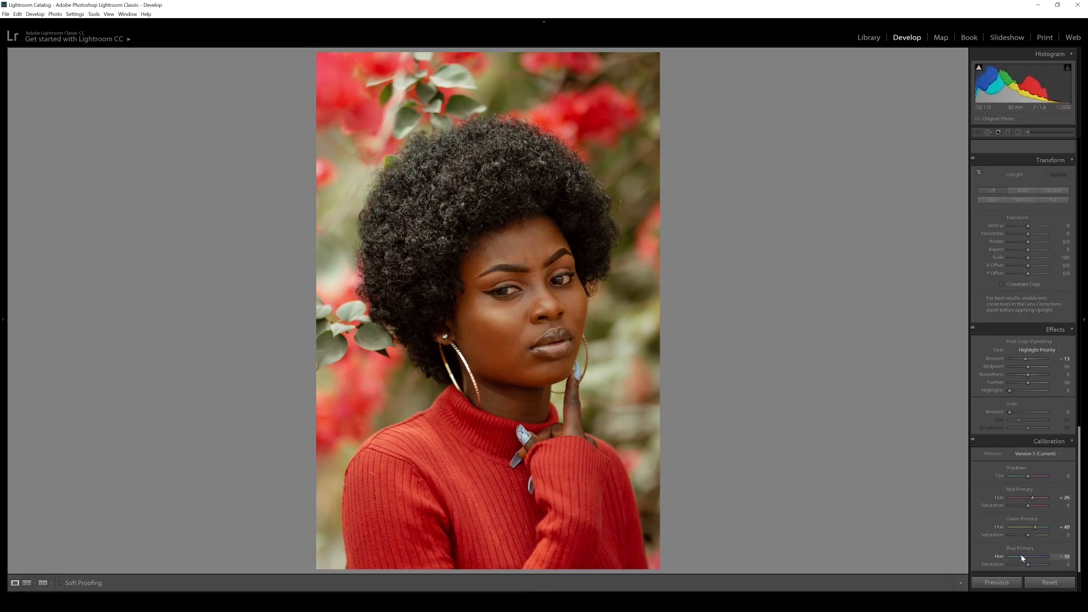
drag(1023, 556, 1025, 557)
drag(1029, 565, 1028, 509)
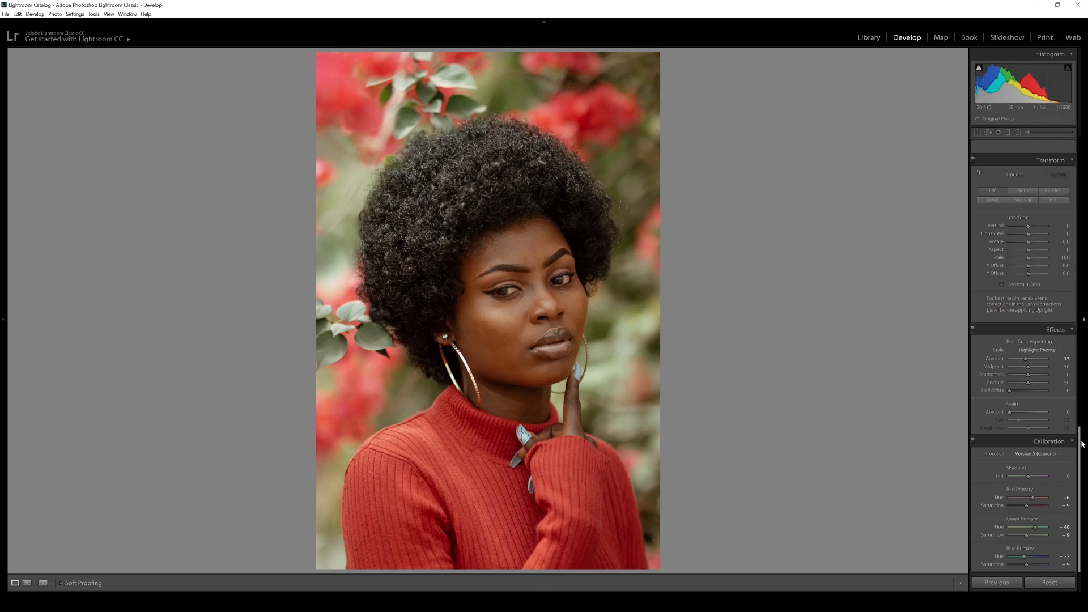
Step: Set the basic Shadows to +35 and Exposure to +0.04, and show the portrait's before and after versions side by side
drag(1080, 436, 1063, 172)
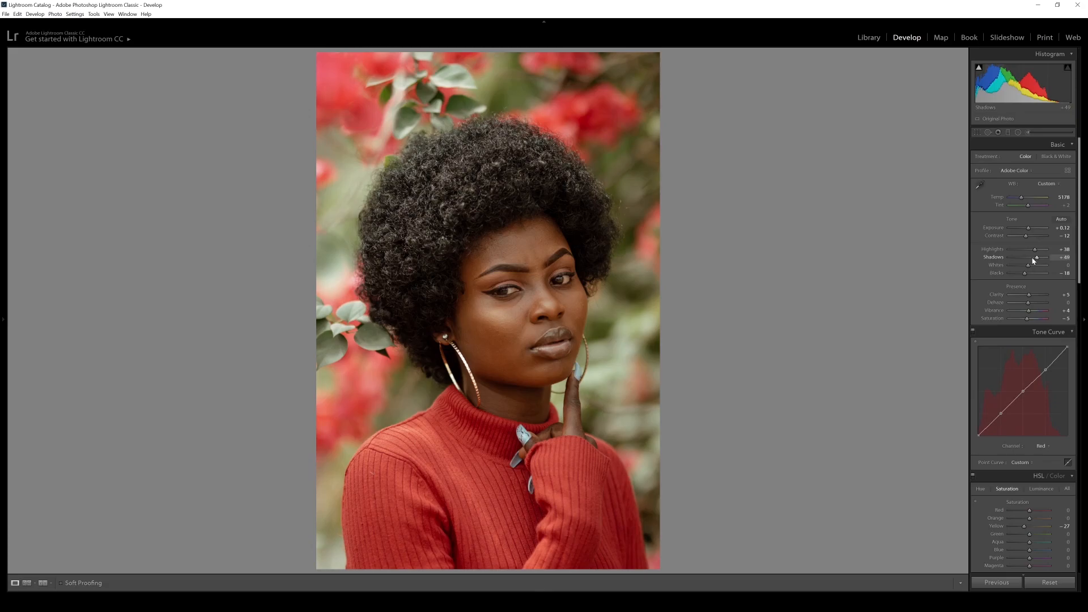
drag(1034, 260, 1034, 260)
drag(1030, 229, 1029, 230)
click(42, 583)
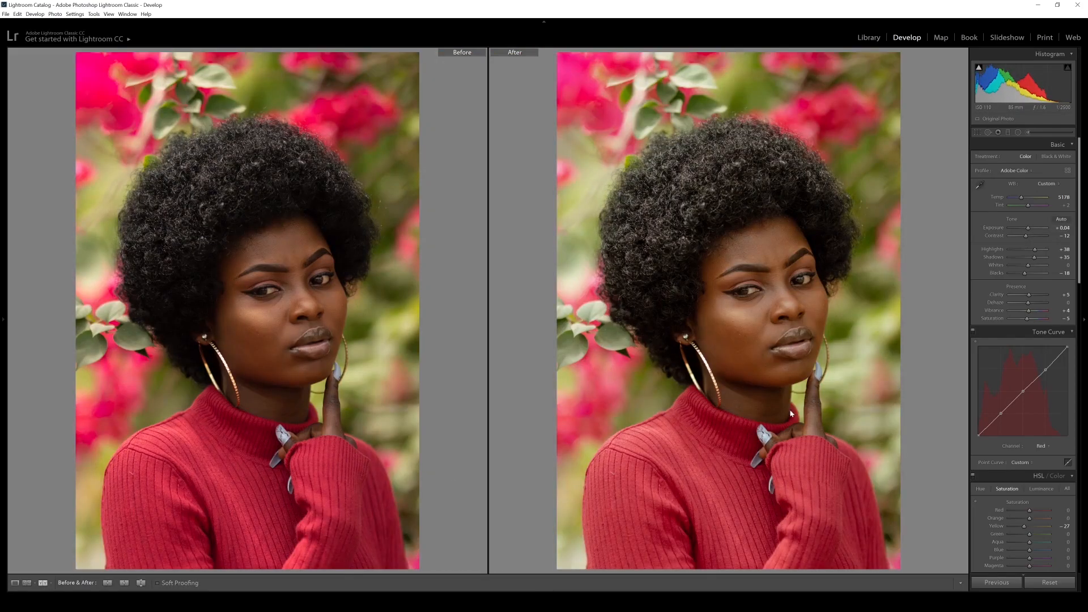